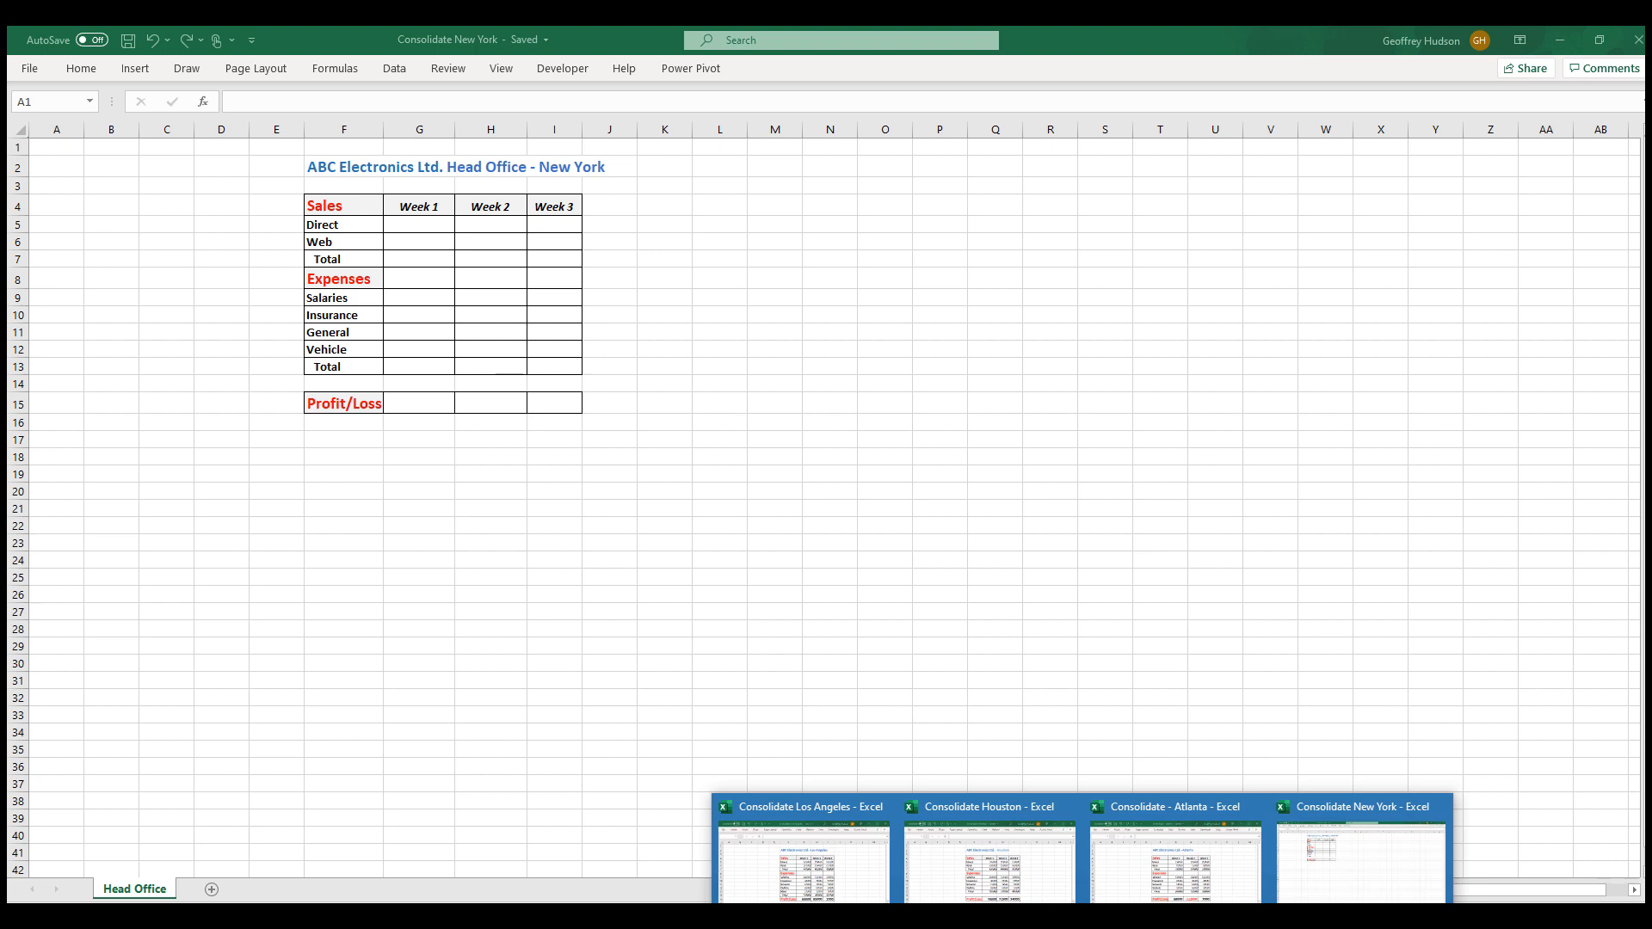
# Arrange the New York, Houston, Atlanta and Los Angeles workbook windows as Tiled.
pyautogui.click(497, 67)
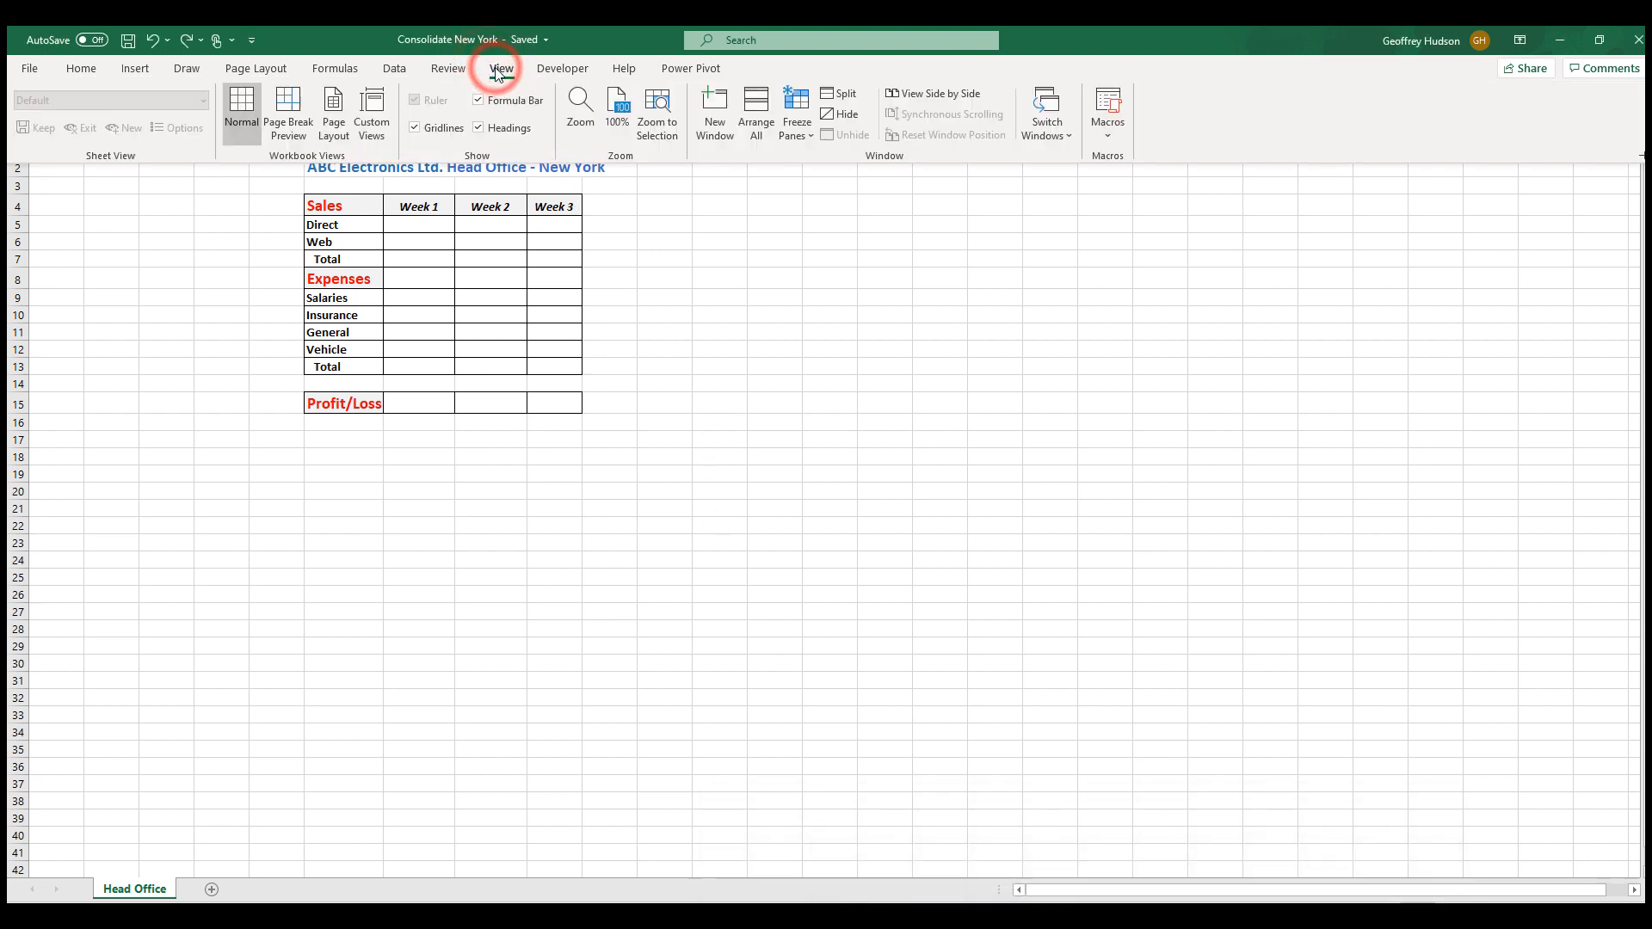
pyautogui.click(755, 114)
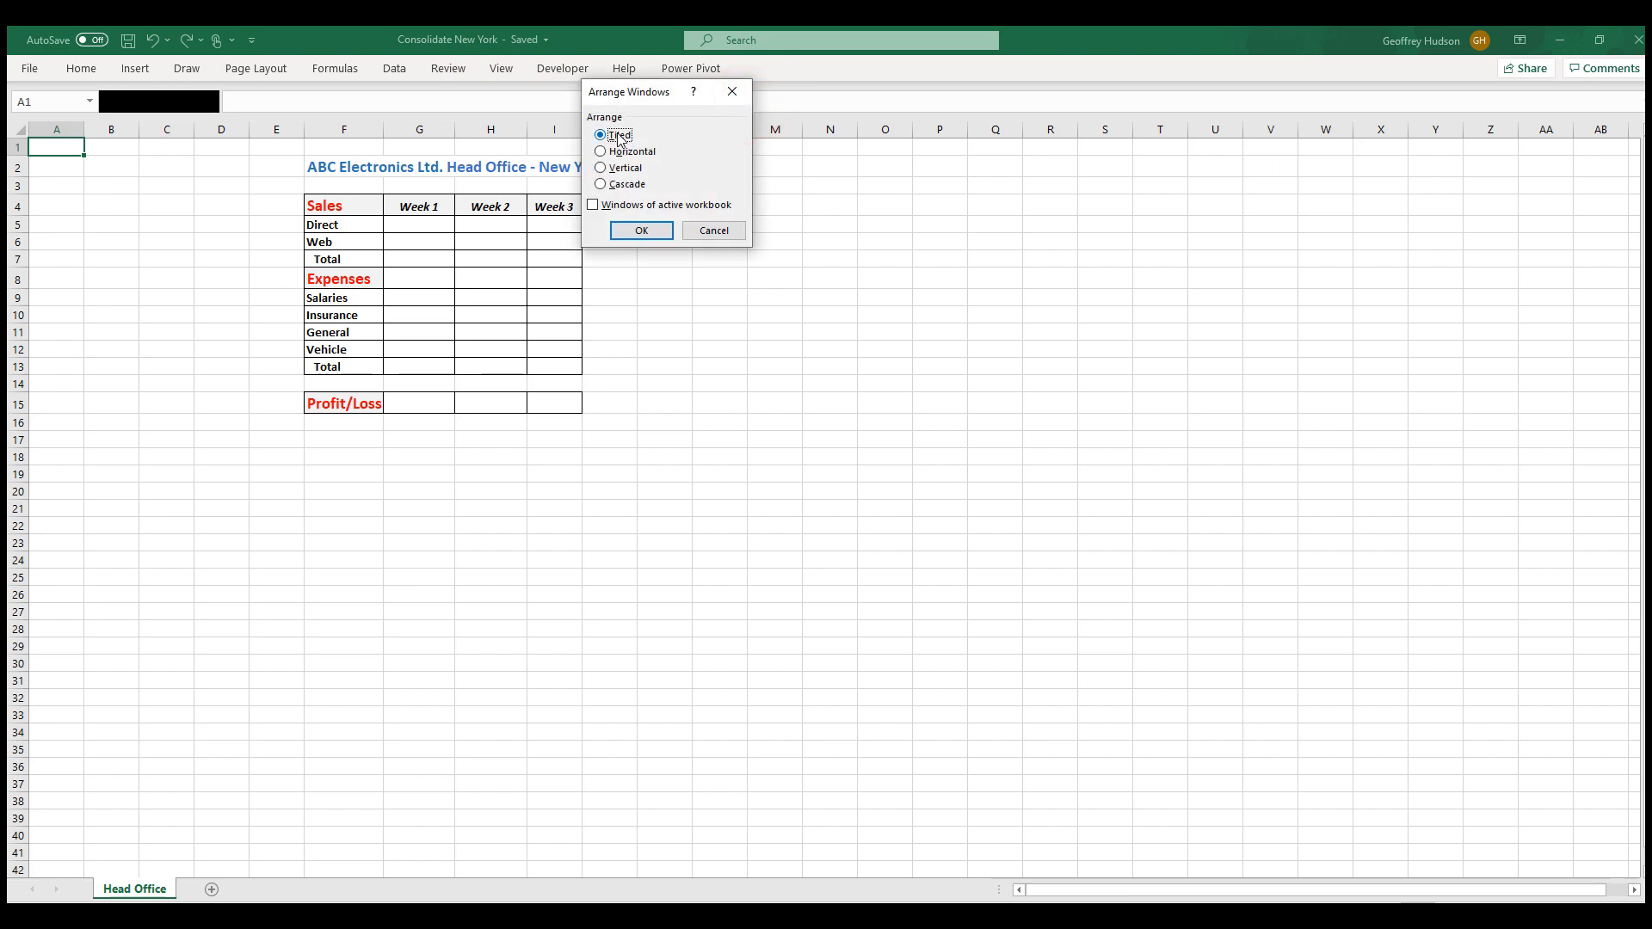
pyautogui.click(636, 233)
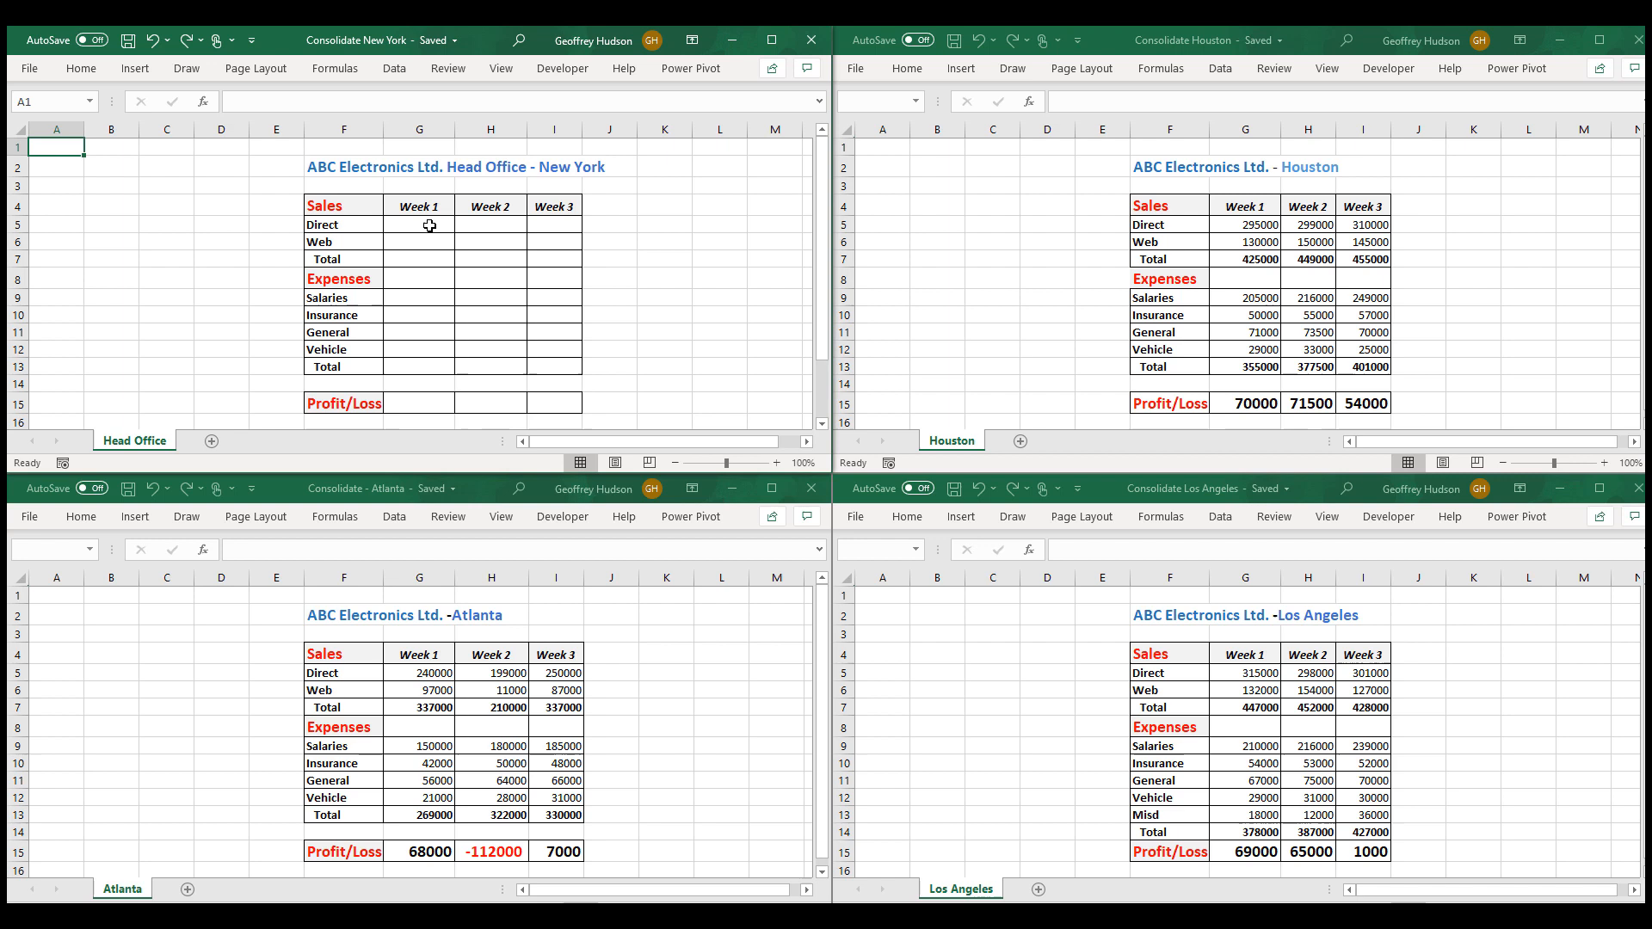
# Start Consolidate from the Head Office Week 1 Direct cell G5 via the Data tools.
pyautogui.click(429, 226)
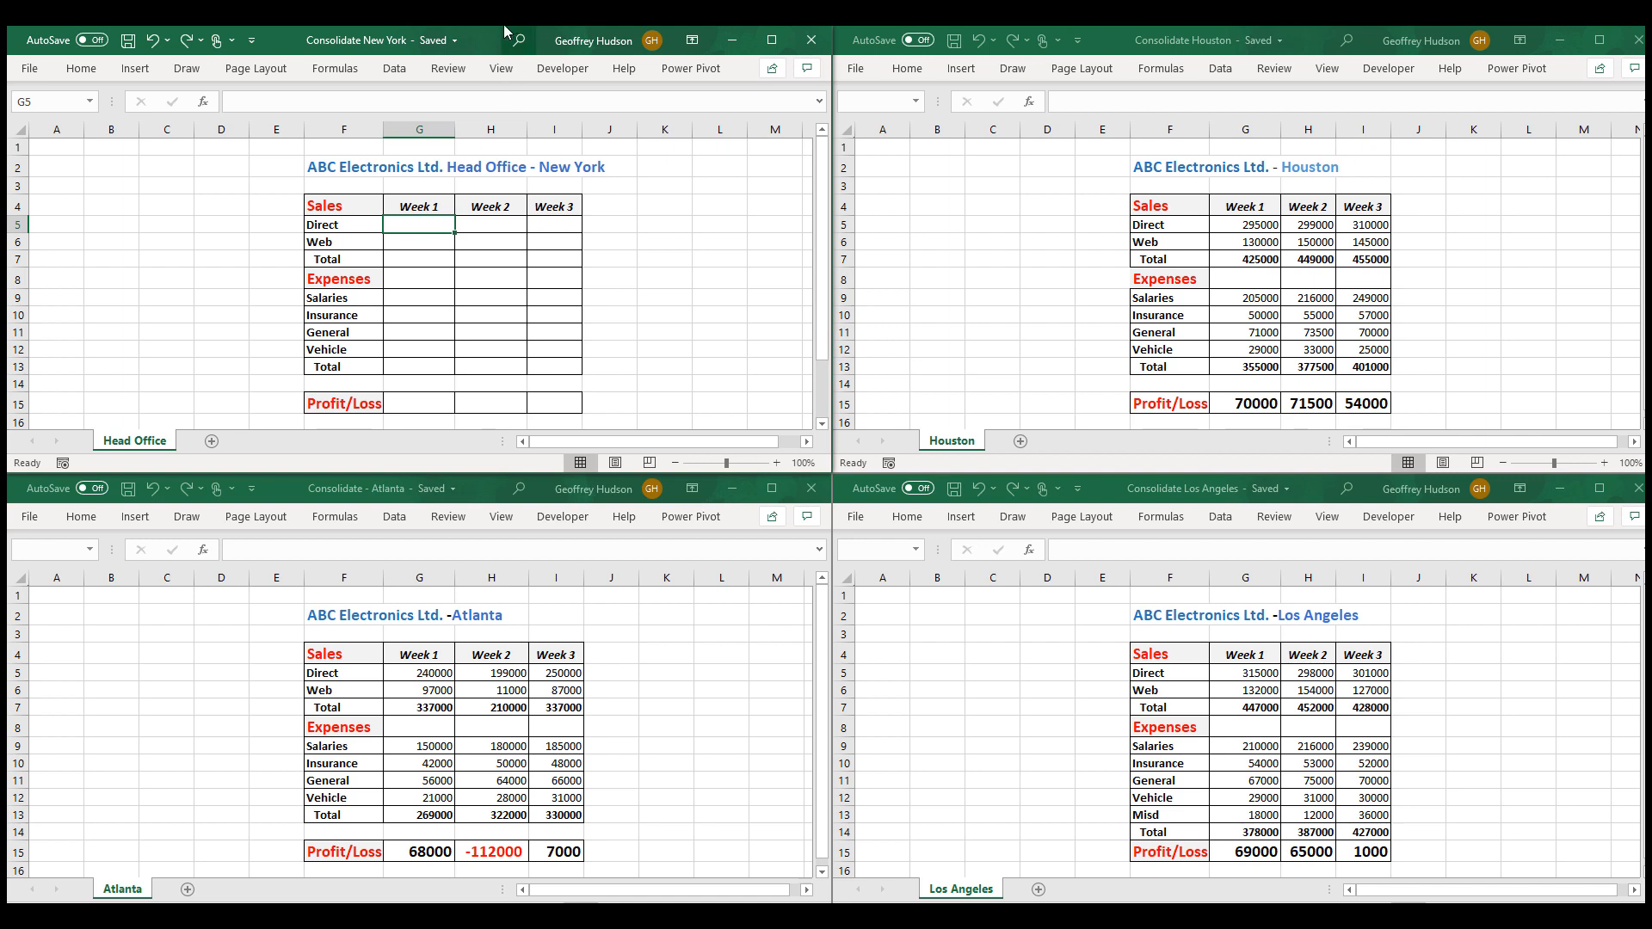
pyautogui.click(394, 68)
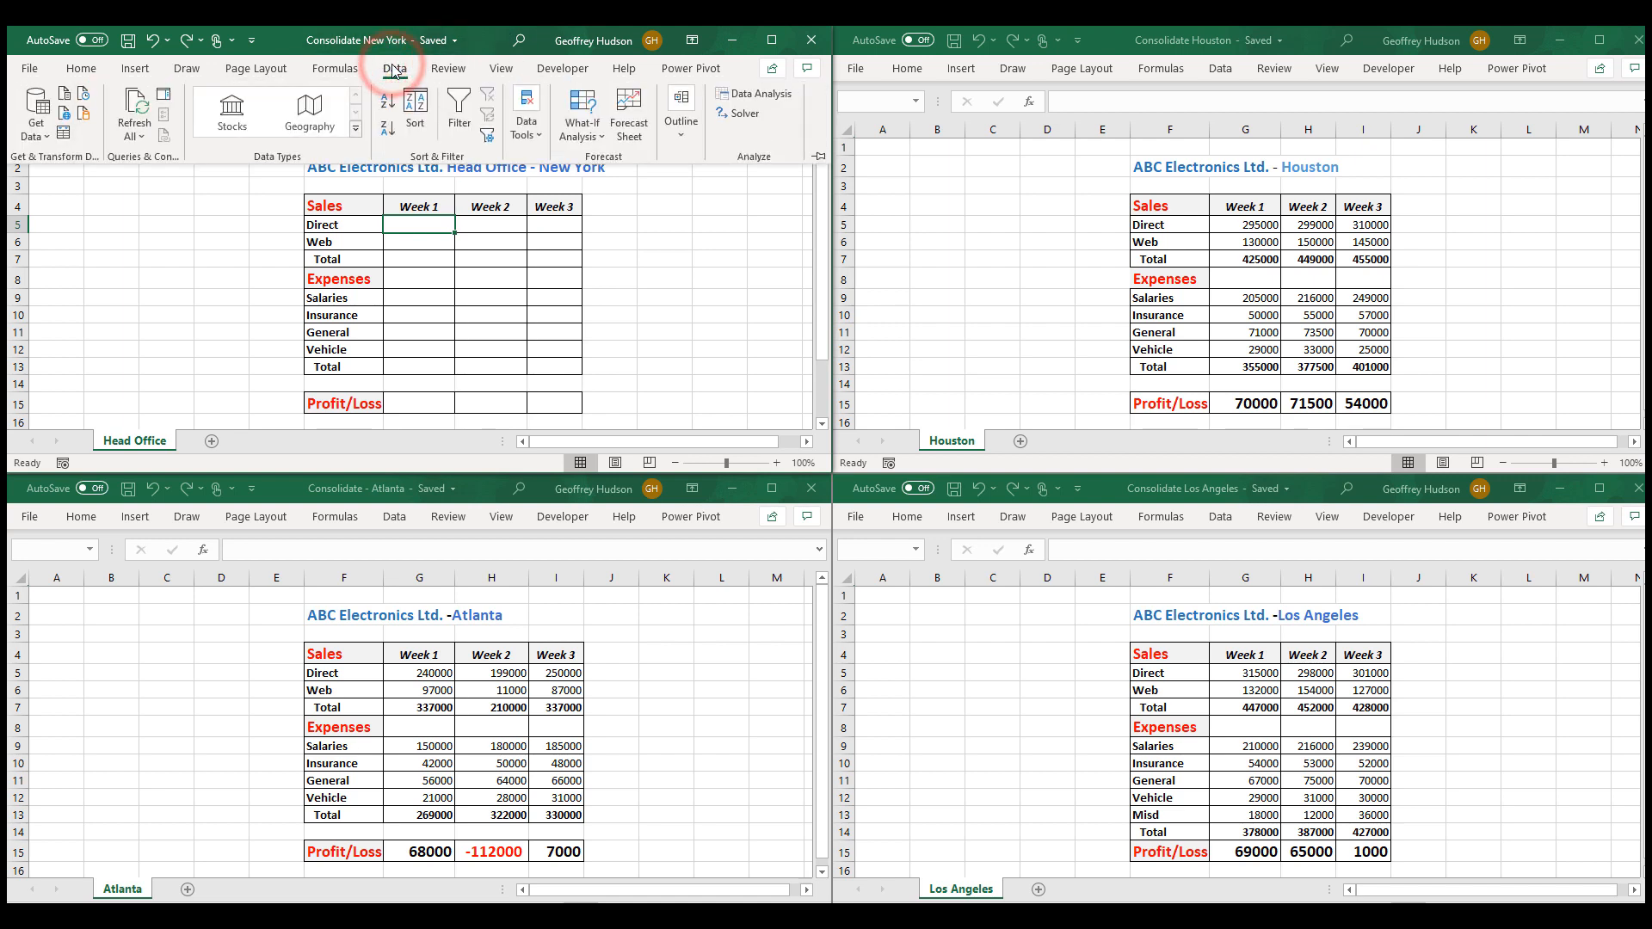
pyautogui.click(526, 113)
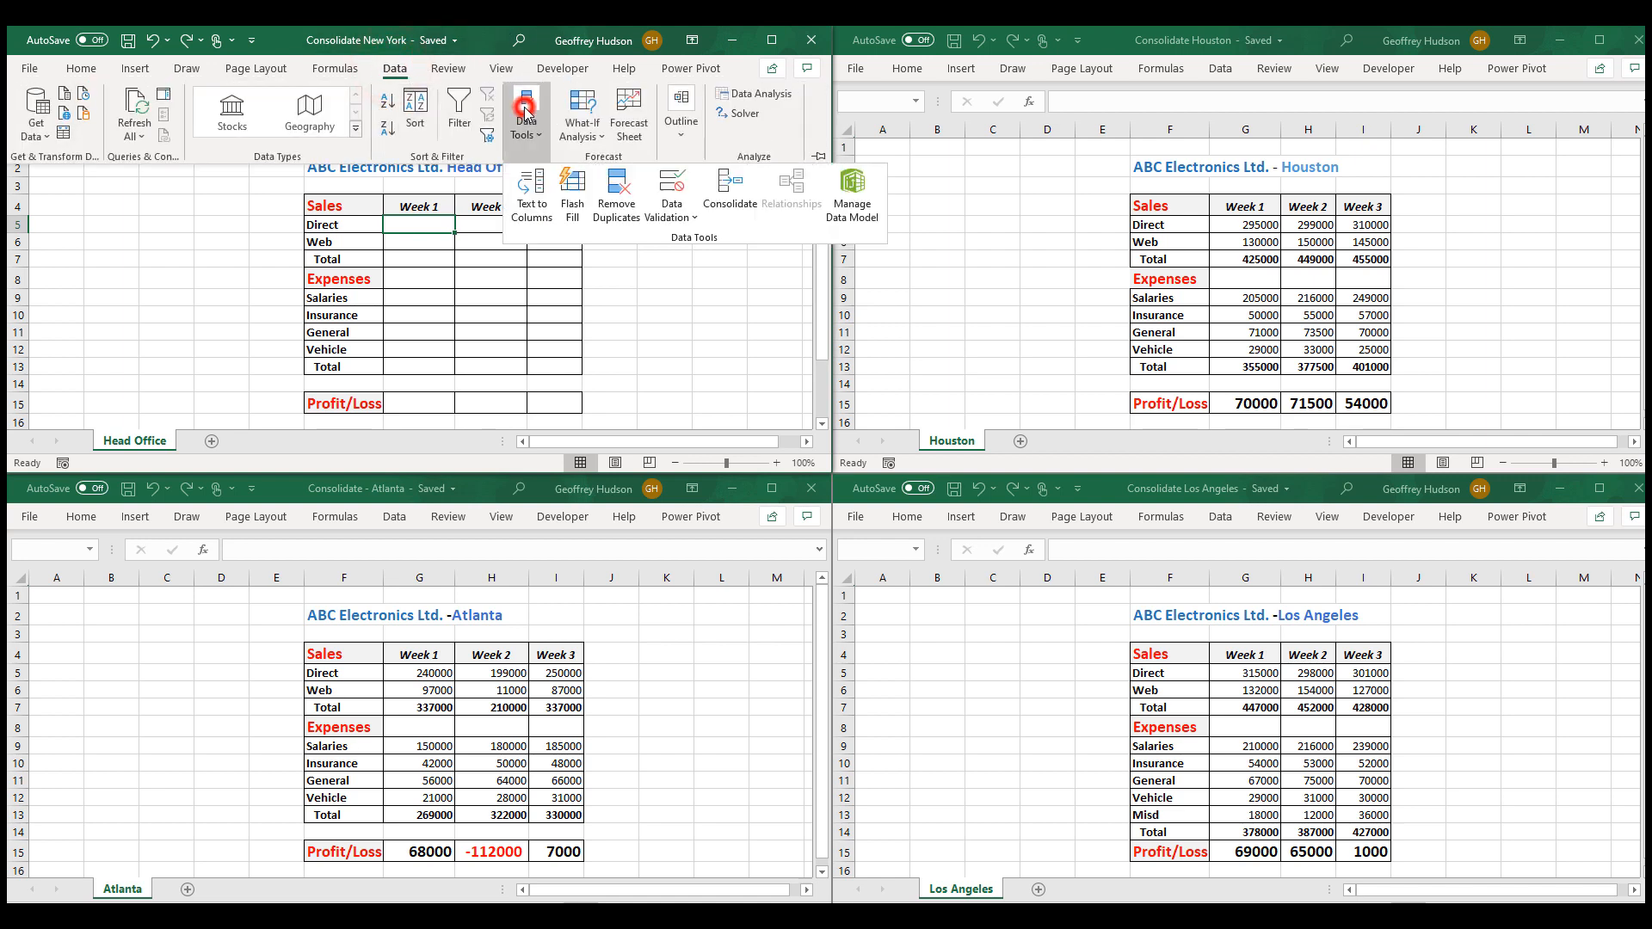
pyautogui.click(730, 194)
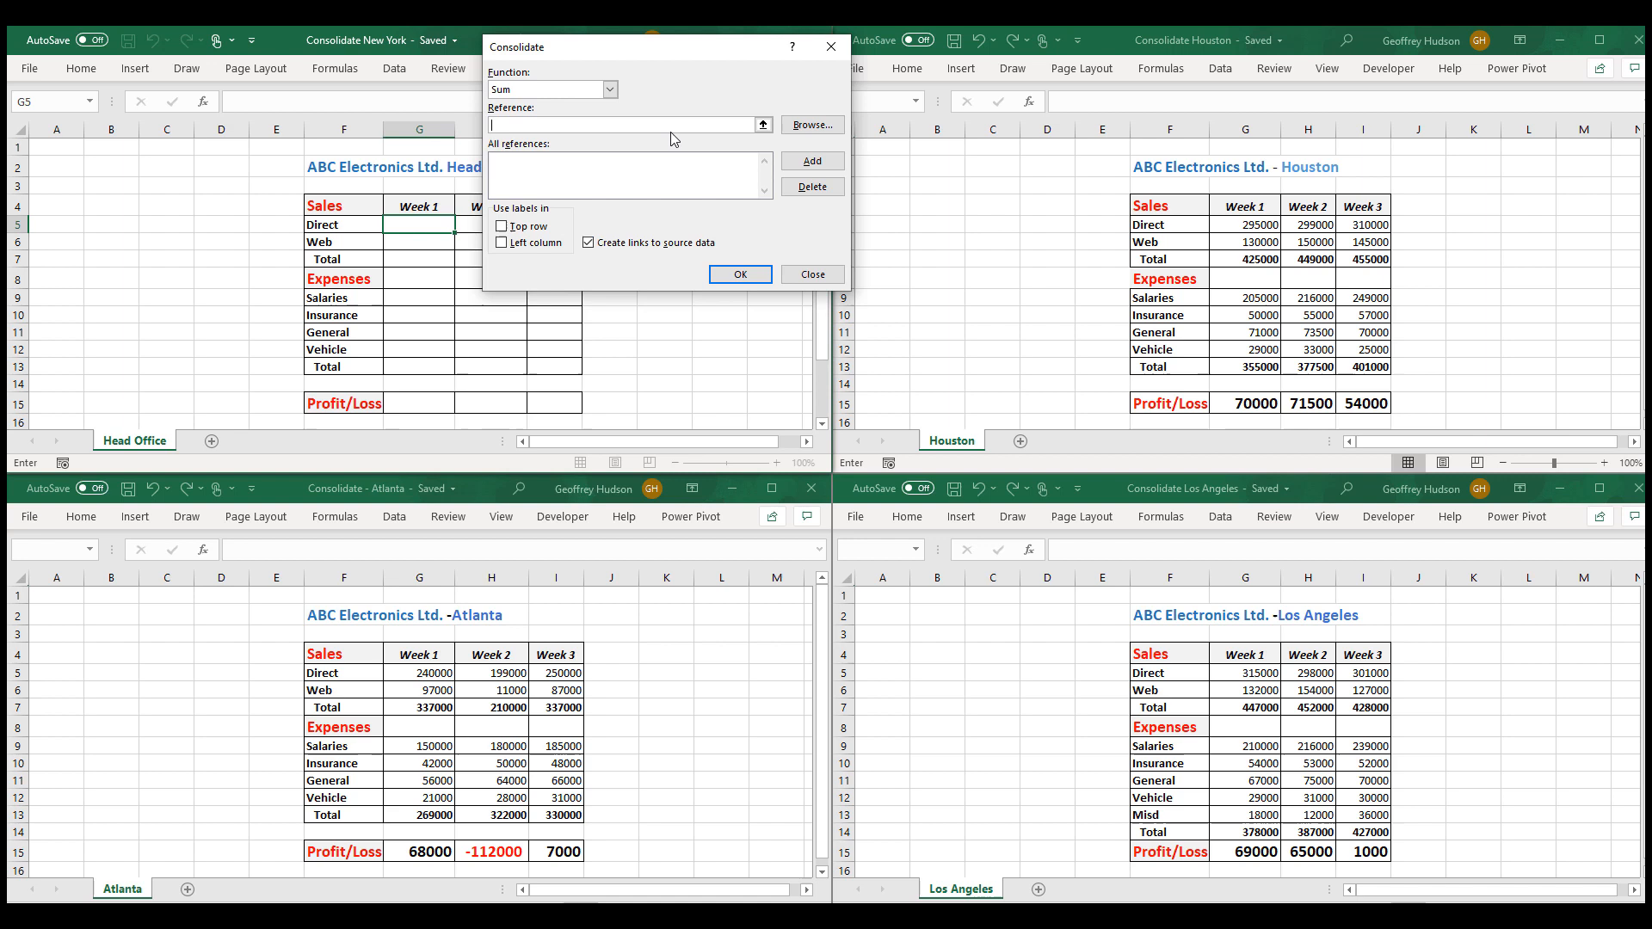
pyautogui.click(611, 90)
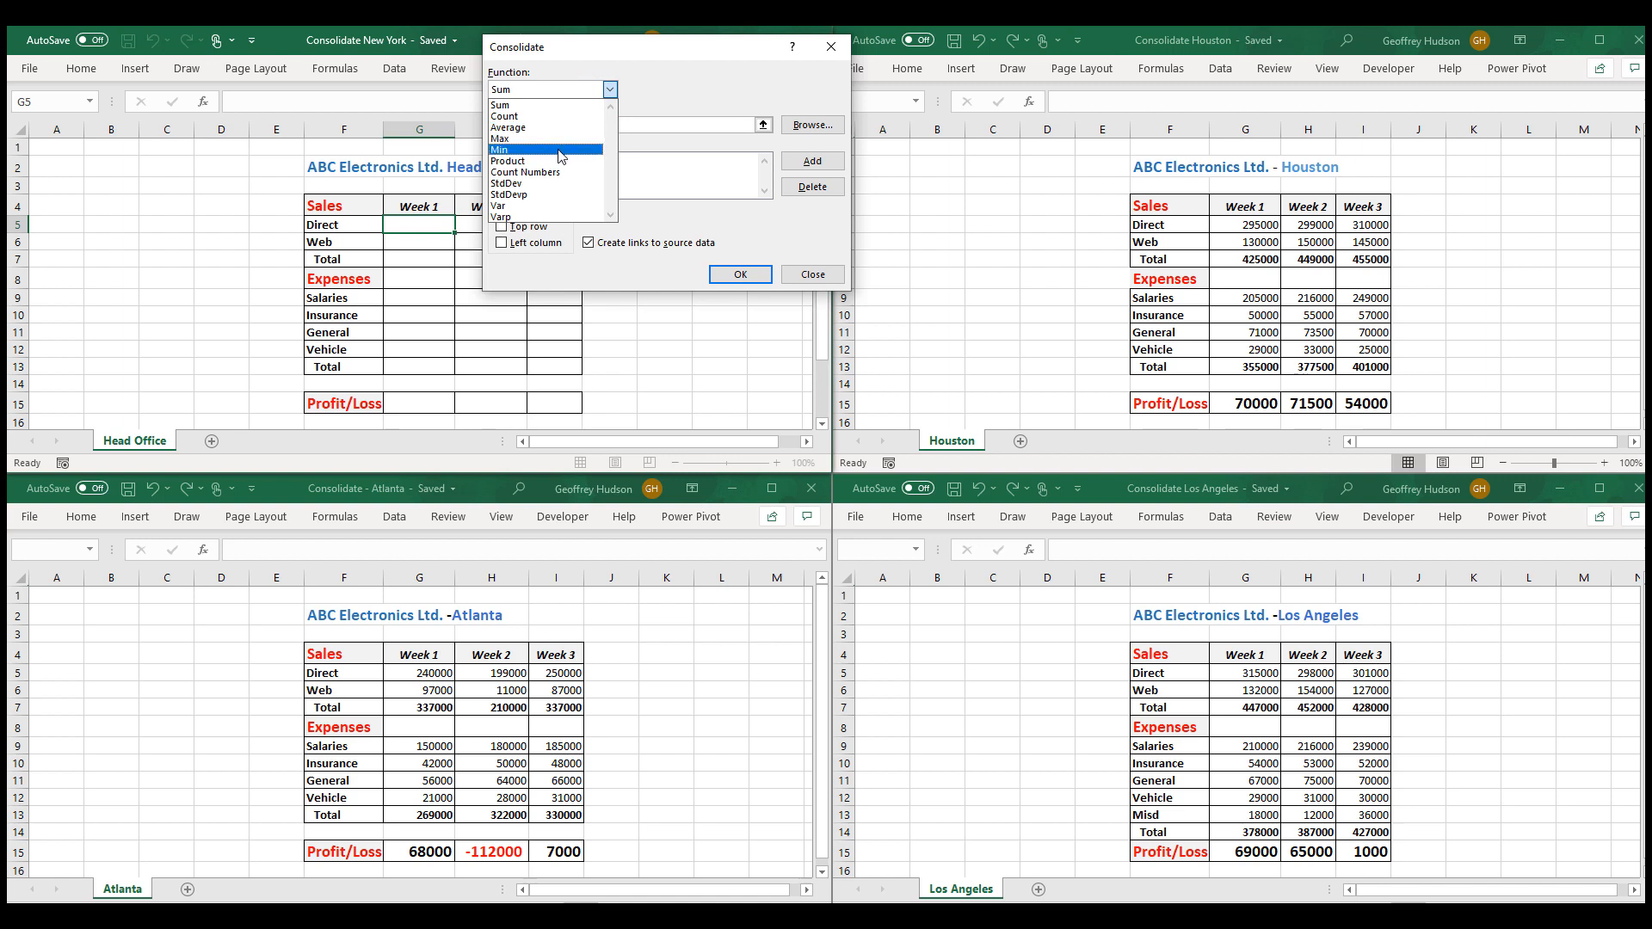
pyautogui.click(669, 80)
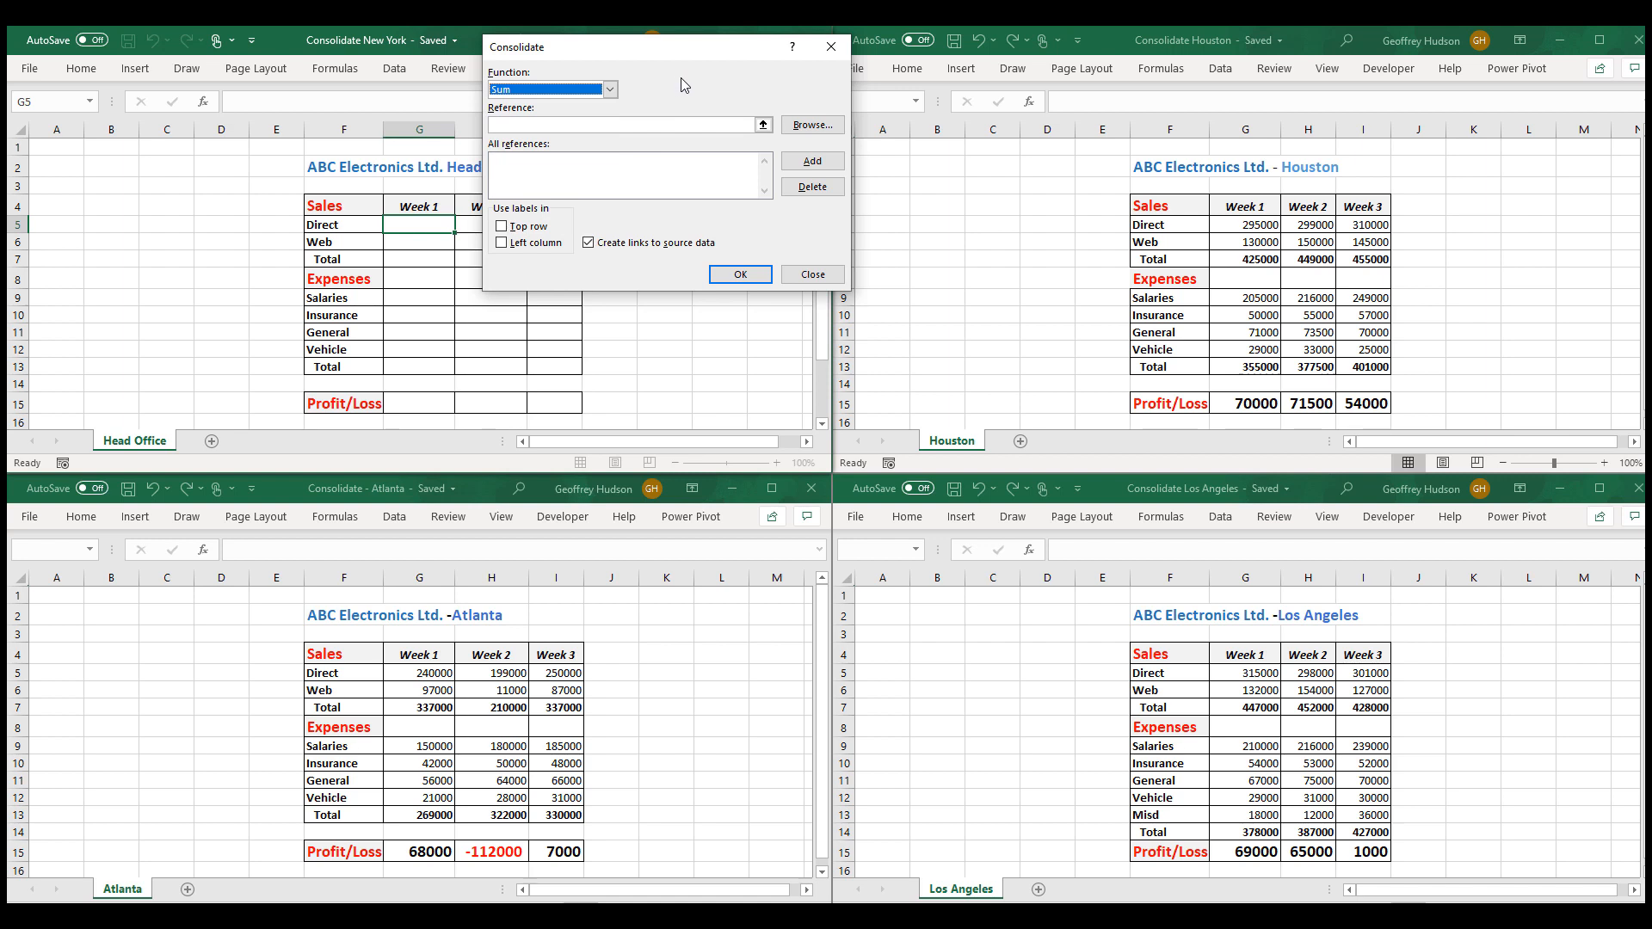
pyautogui.click(578, 125)
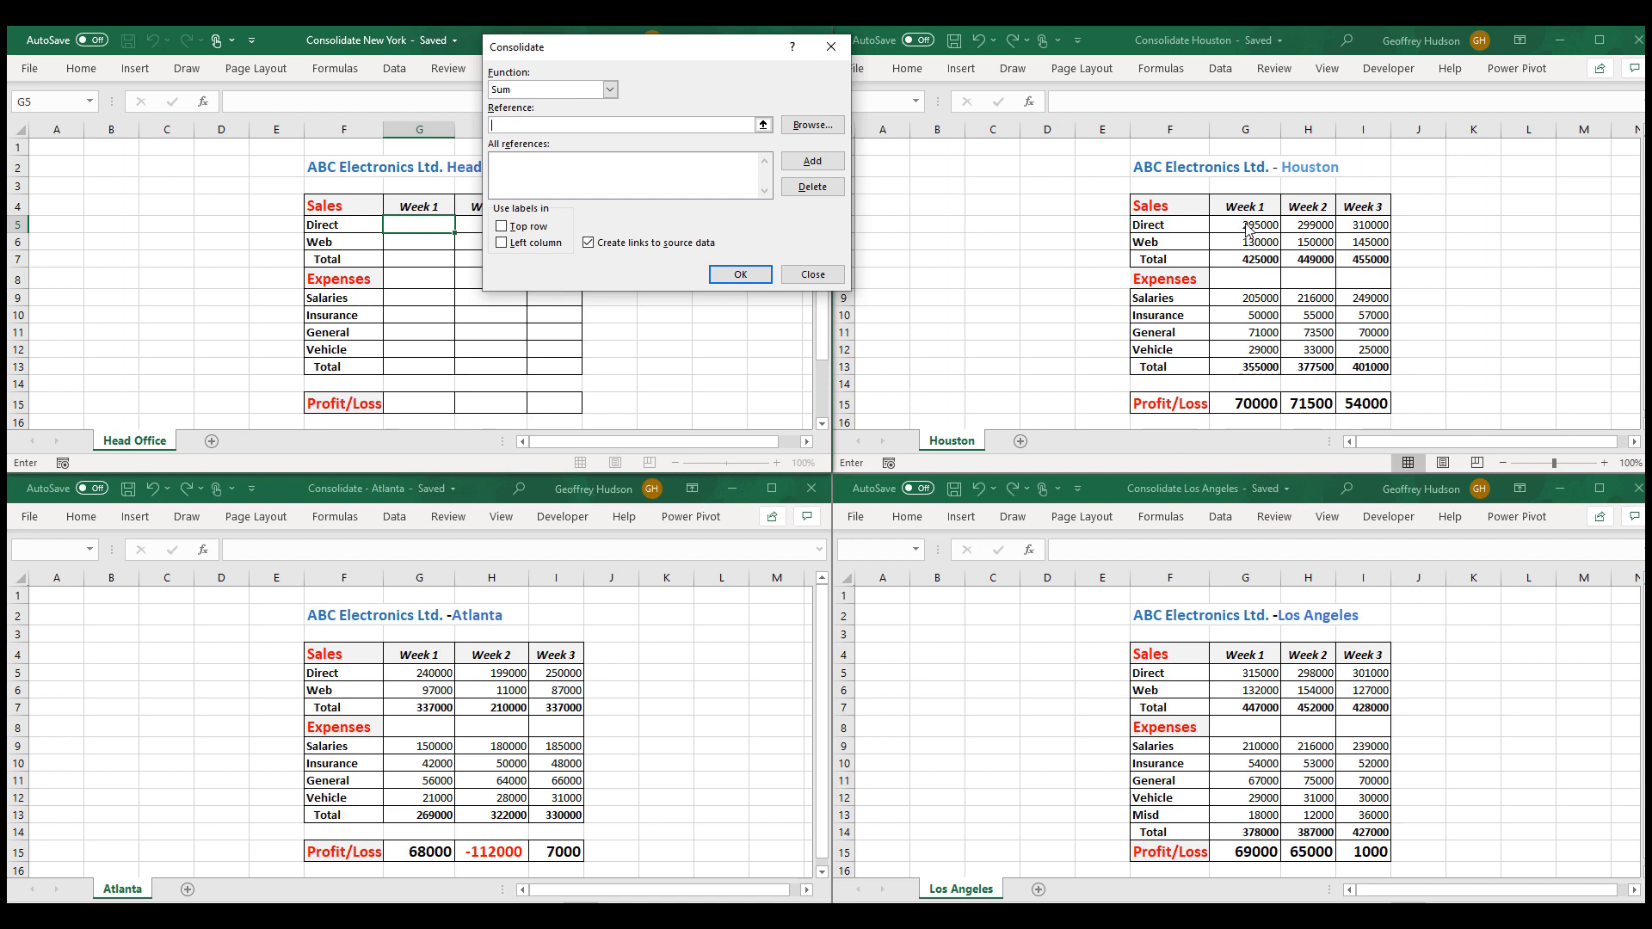
# Add G5:I15 from Houston, Atlanta and Los Angeles as sources and run the linked Sum consolidation.
pyautogui.moveTo(1249, 228)
pyautogui.mouseDown()
pyautogui.moveTo(1354, 242)
pyautogui.moveTo(1367, 402)
pyautogui.mouseUp()
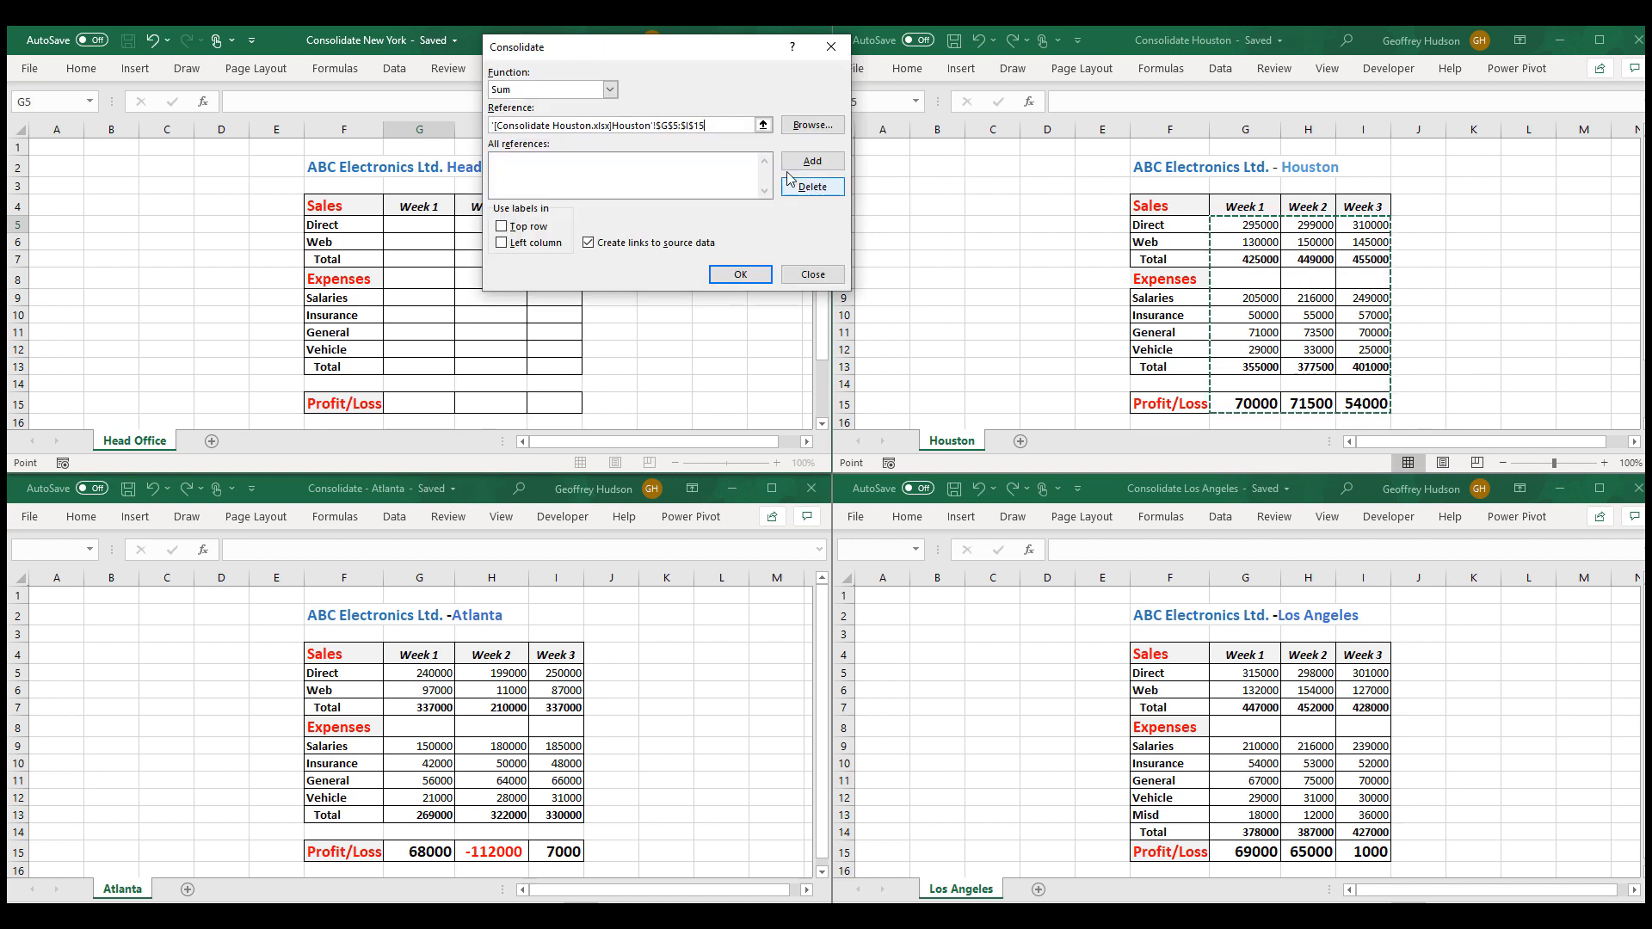
pyautogui.click(810, 159)
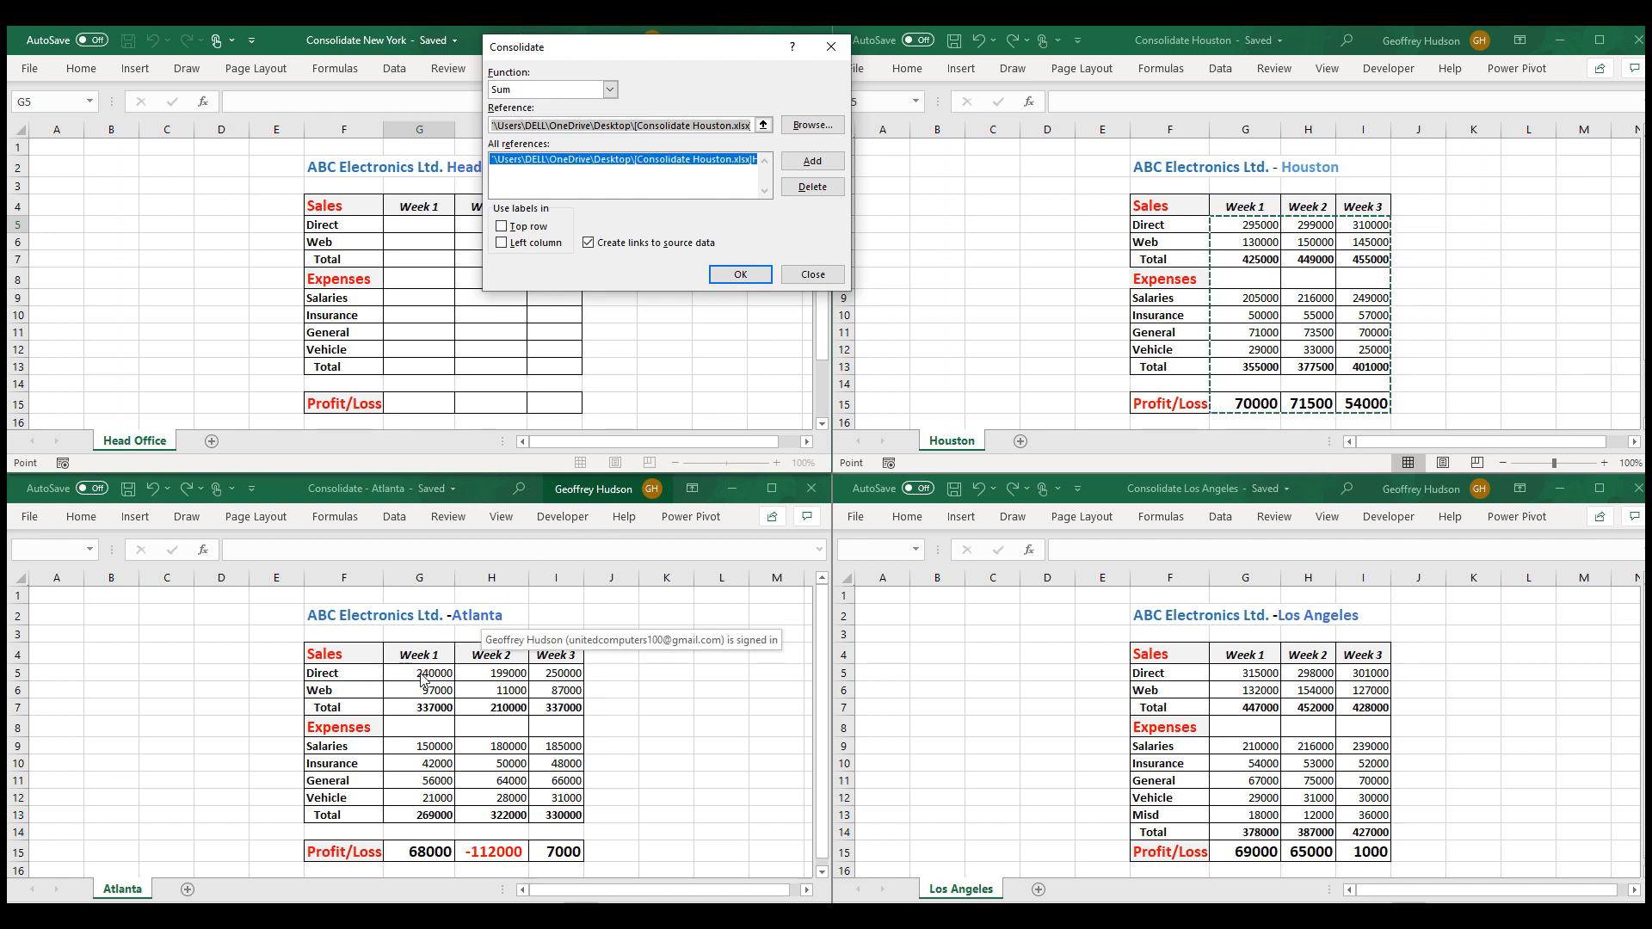
pyautogui.moveTo(420, 673)
pyautogui.mouseDown()
pyautogui.moveTo(564, 801)
pyautogui.moveTo(564, 852)
pyautogui.mouseUp()
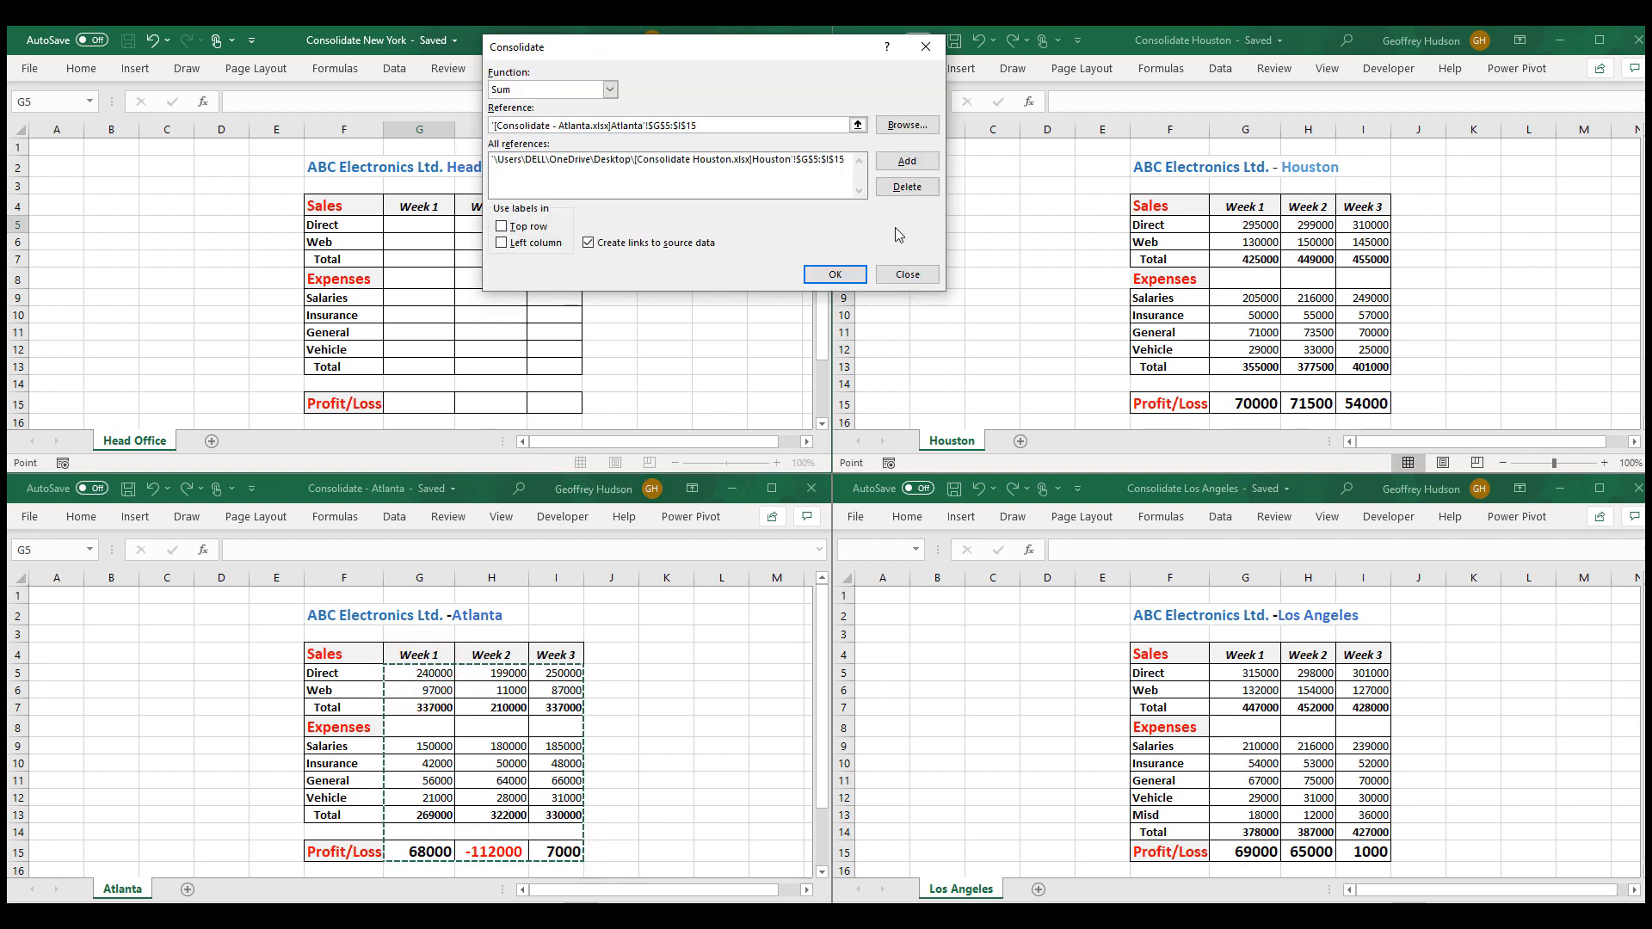
pyautogui.click(908, 161)
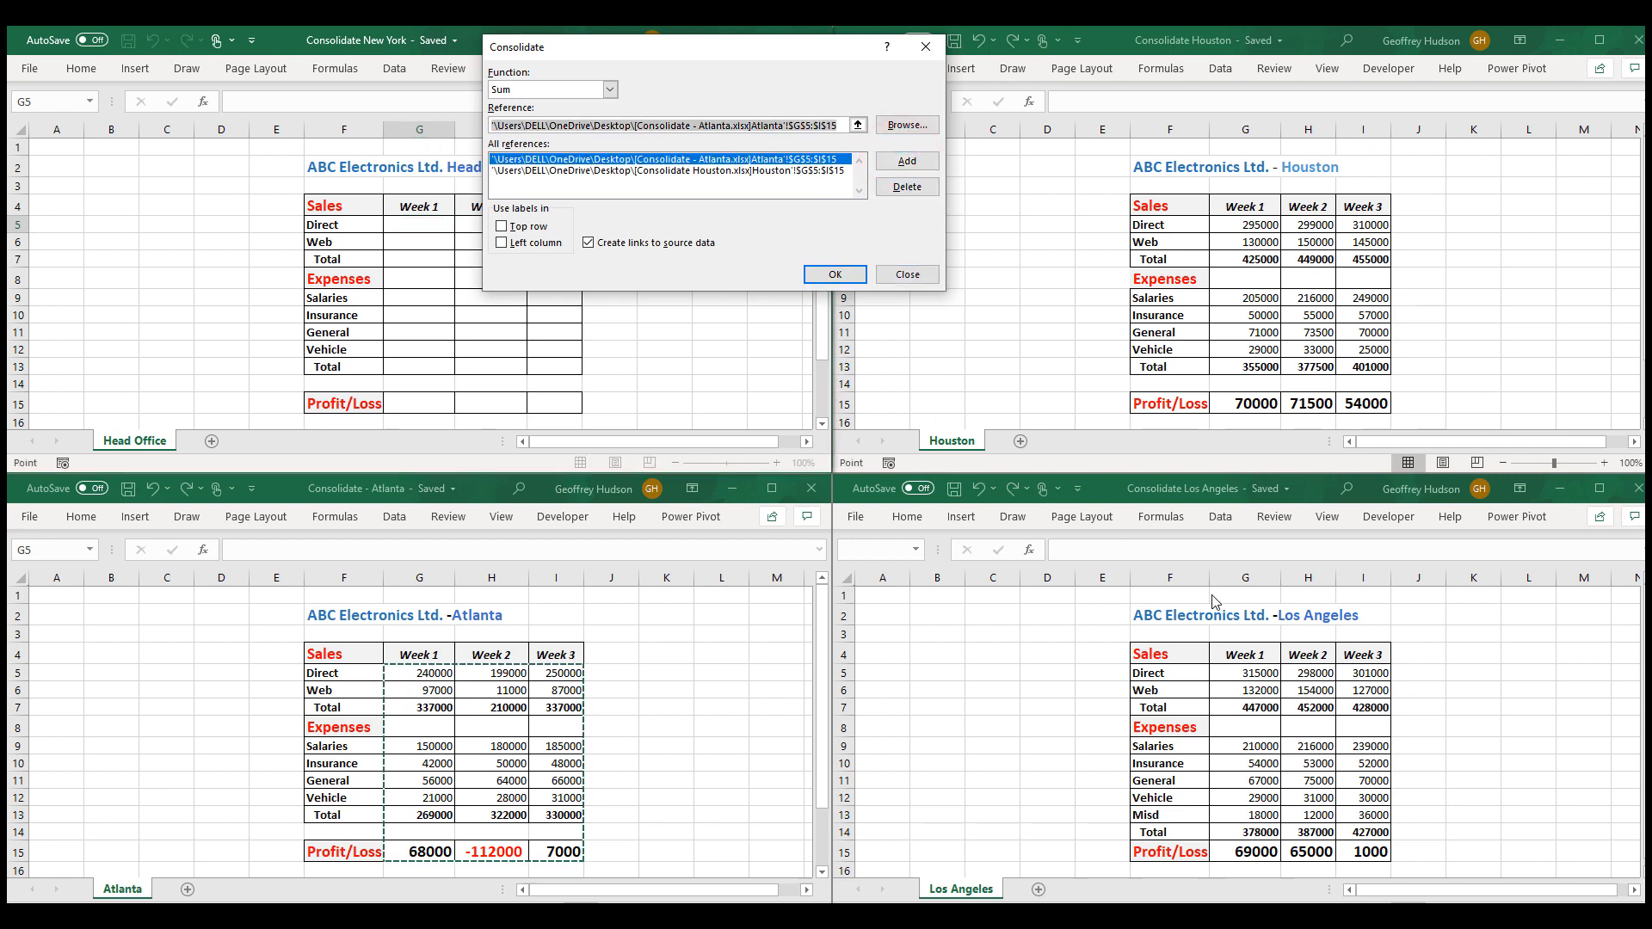
pyautogui.click(1256, 672)
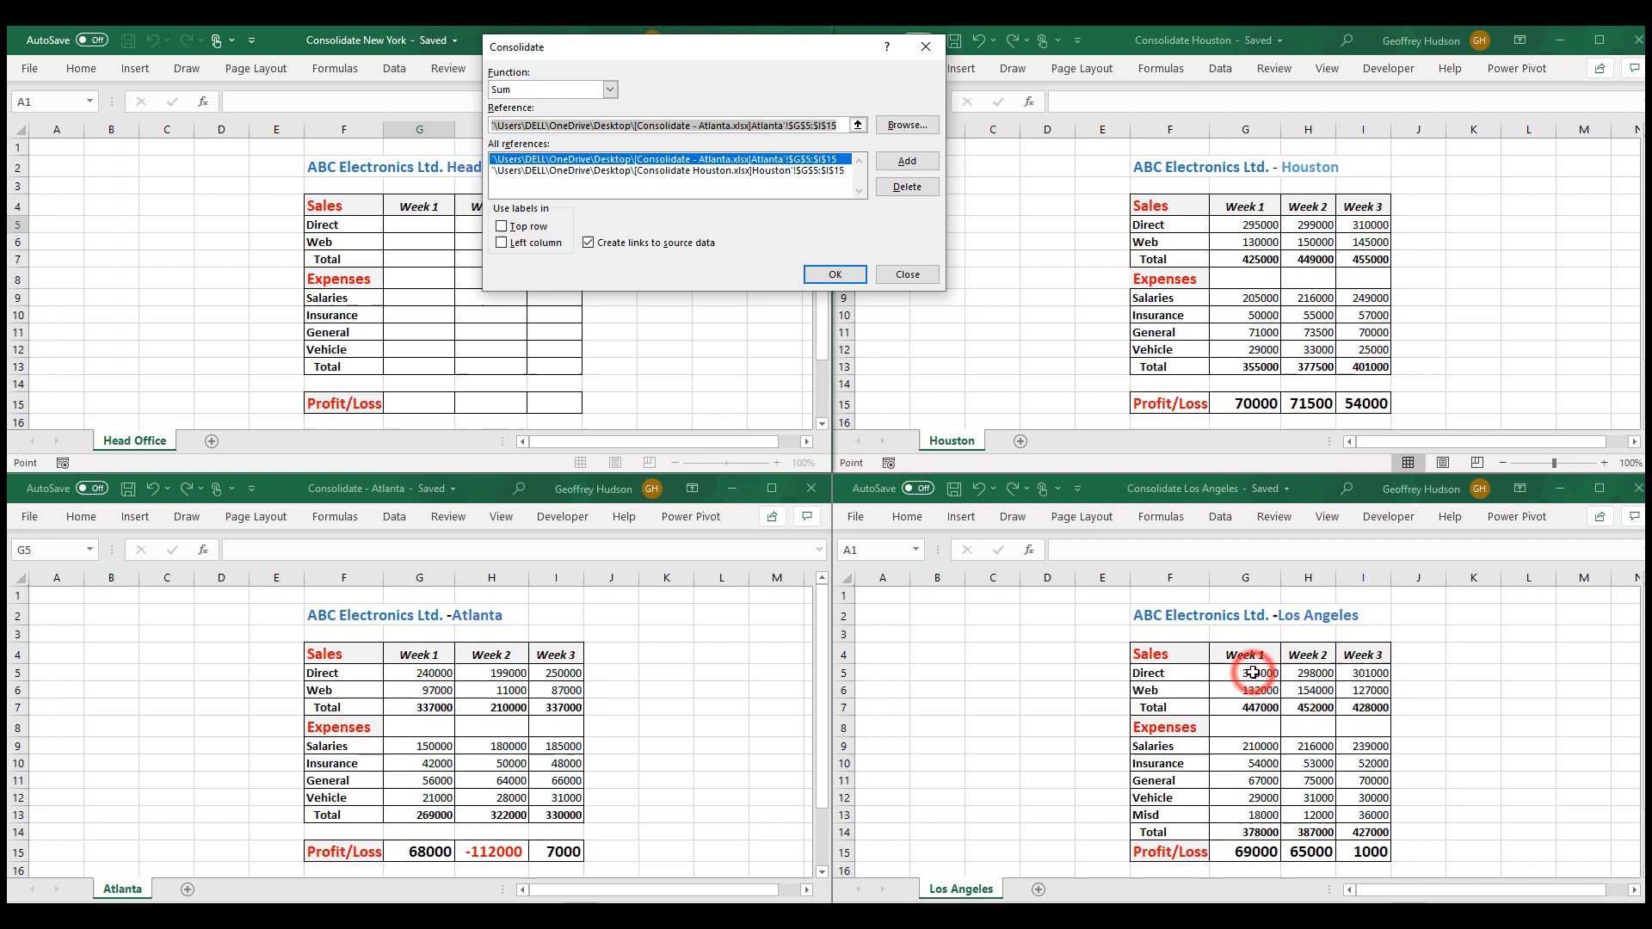
pyautogui.moveTo(1254, 673); pyautogui.dragTo(1373, 852)
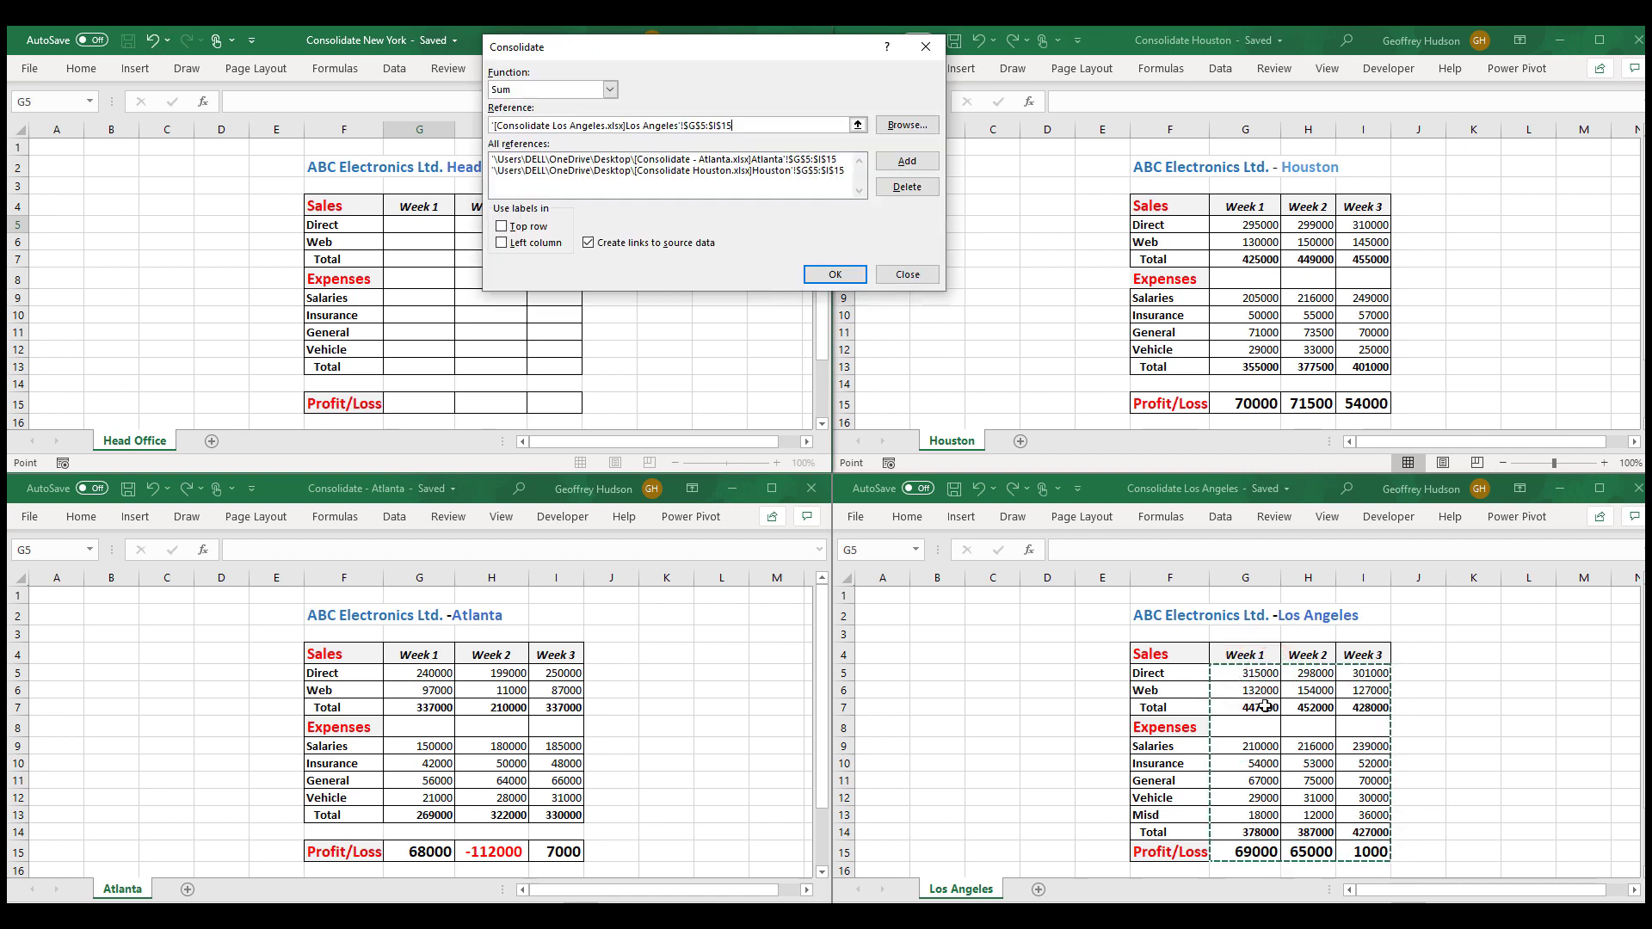
pyautogui.click(907, 161)
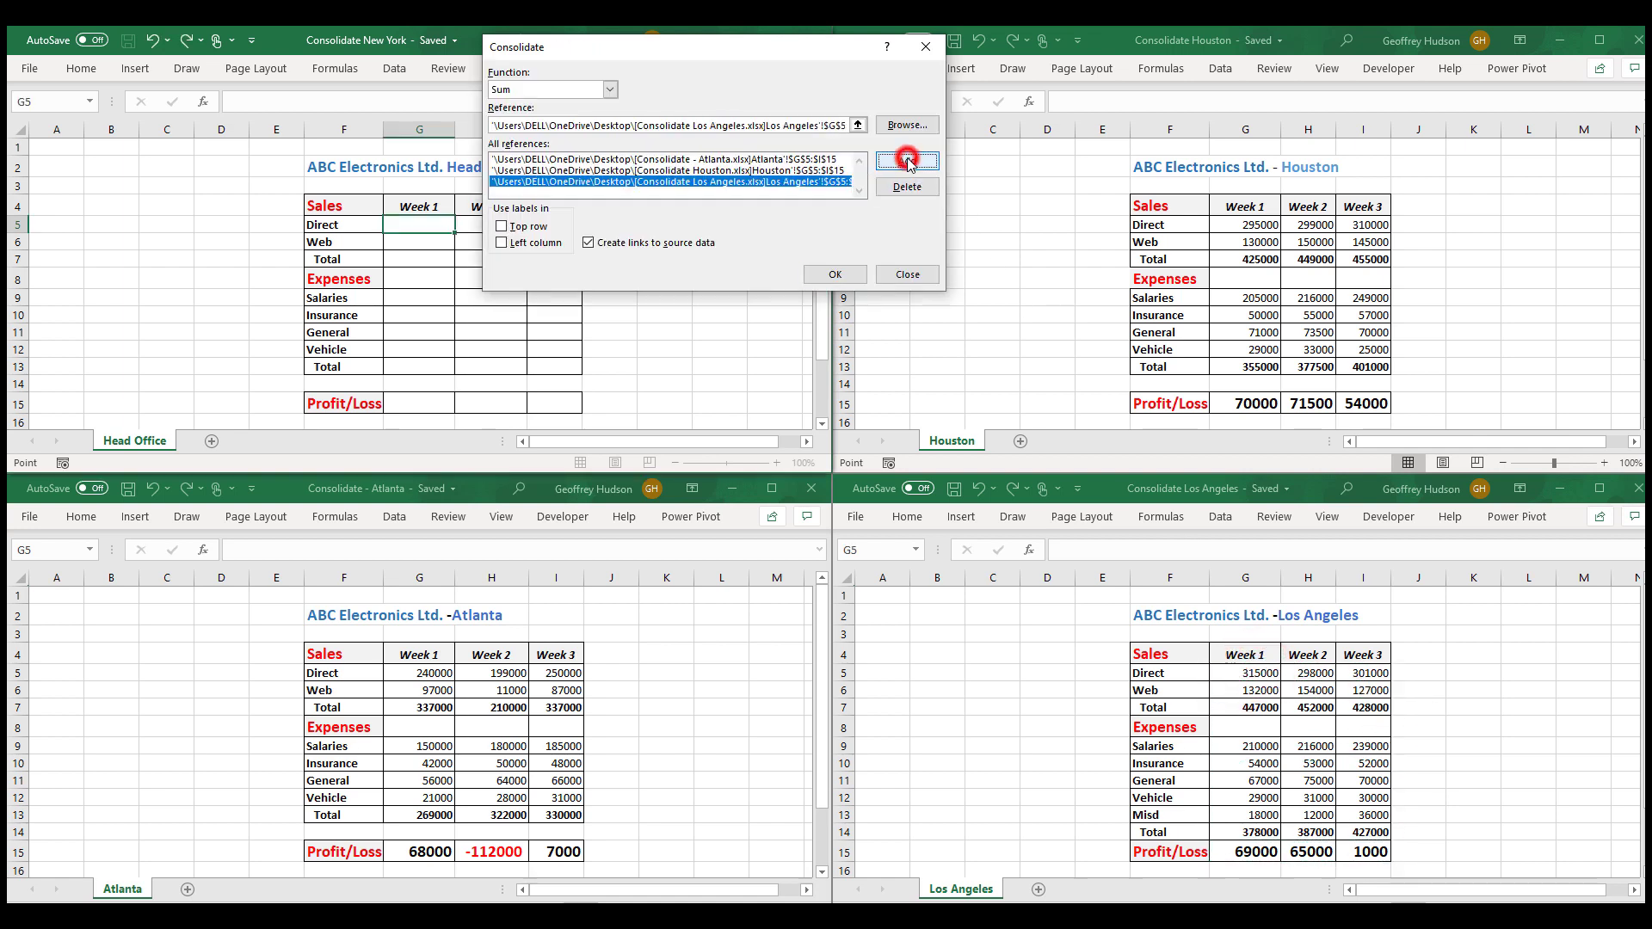
pyautogui.click(835, 275)
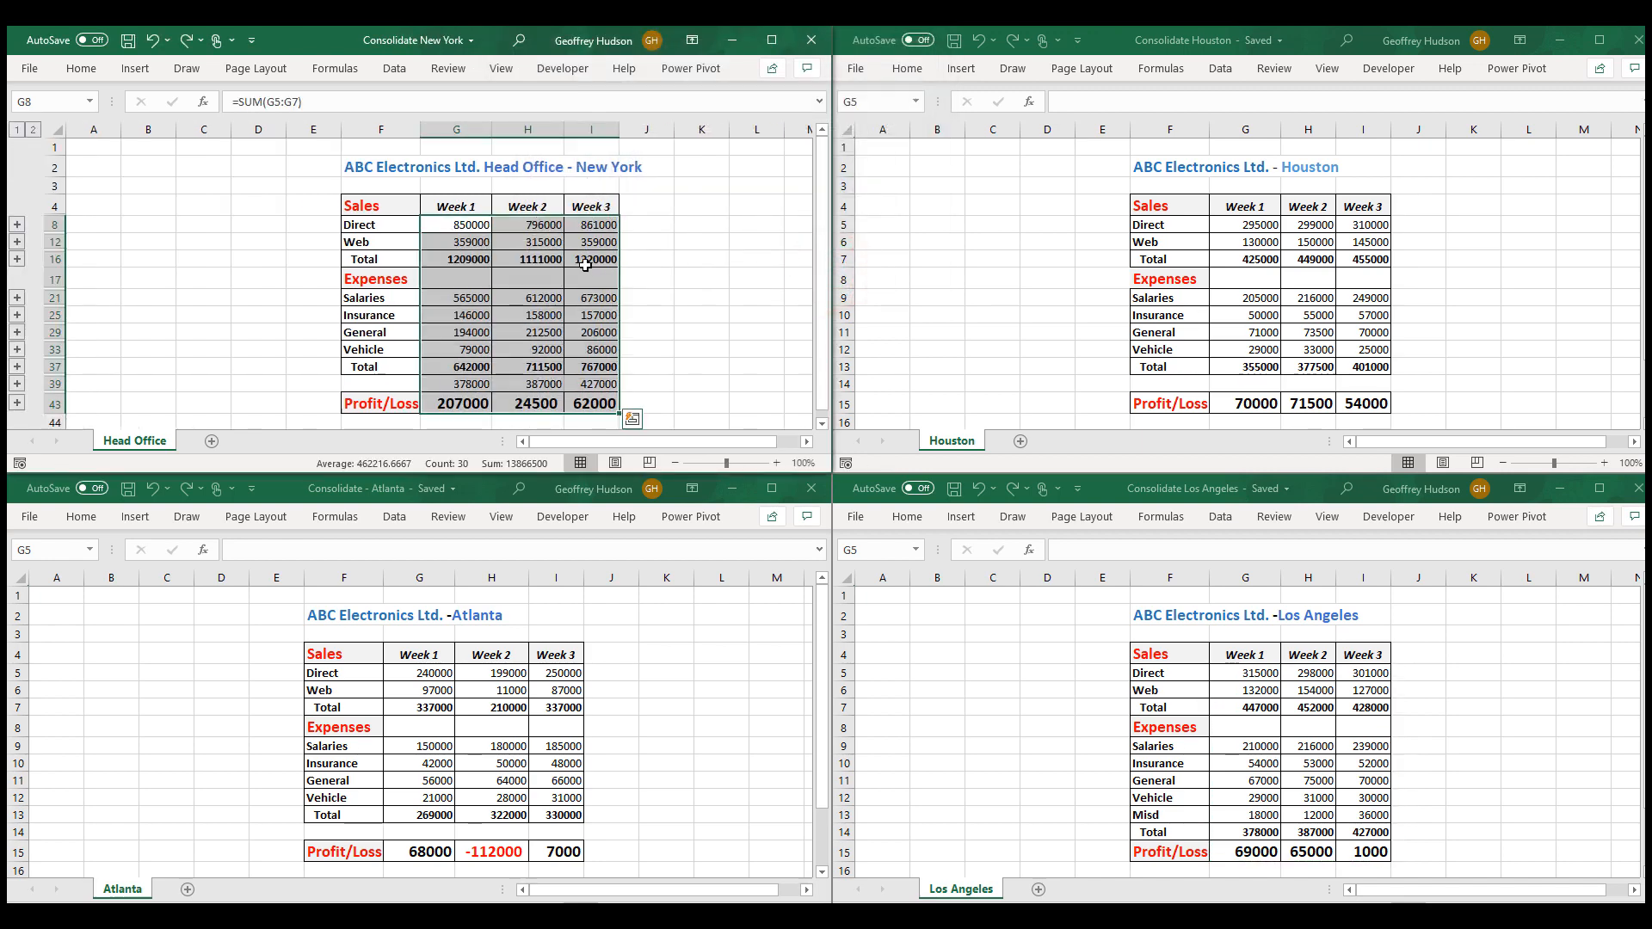
# Deselect the consolidated Head Office range after the totals appear.
pyautogui.click(666, 246)
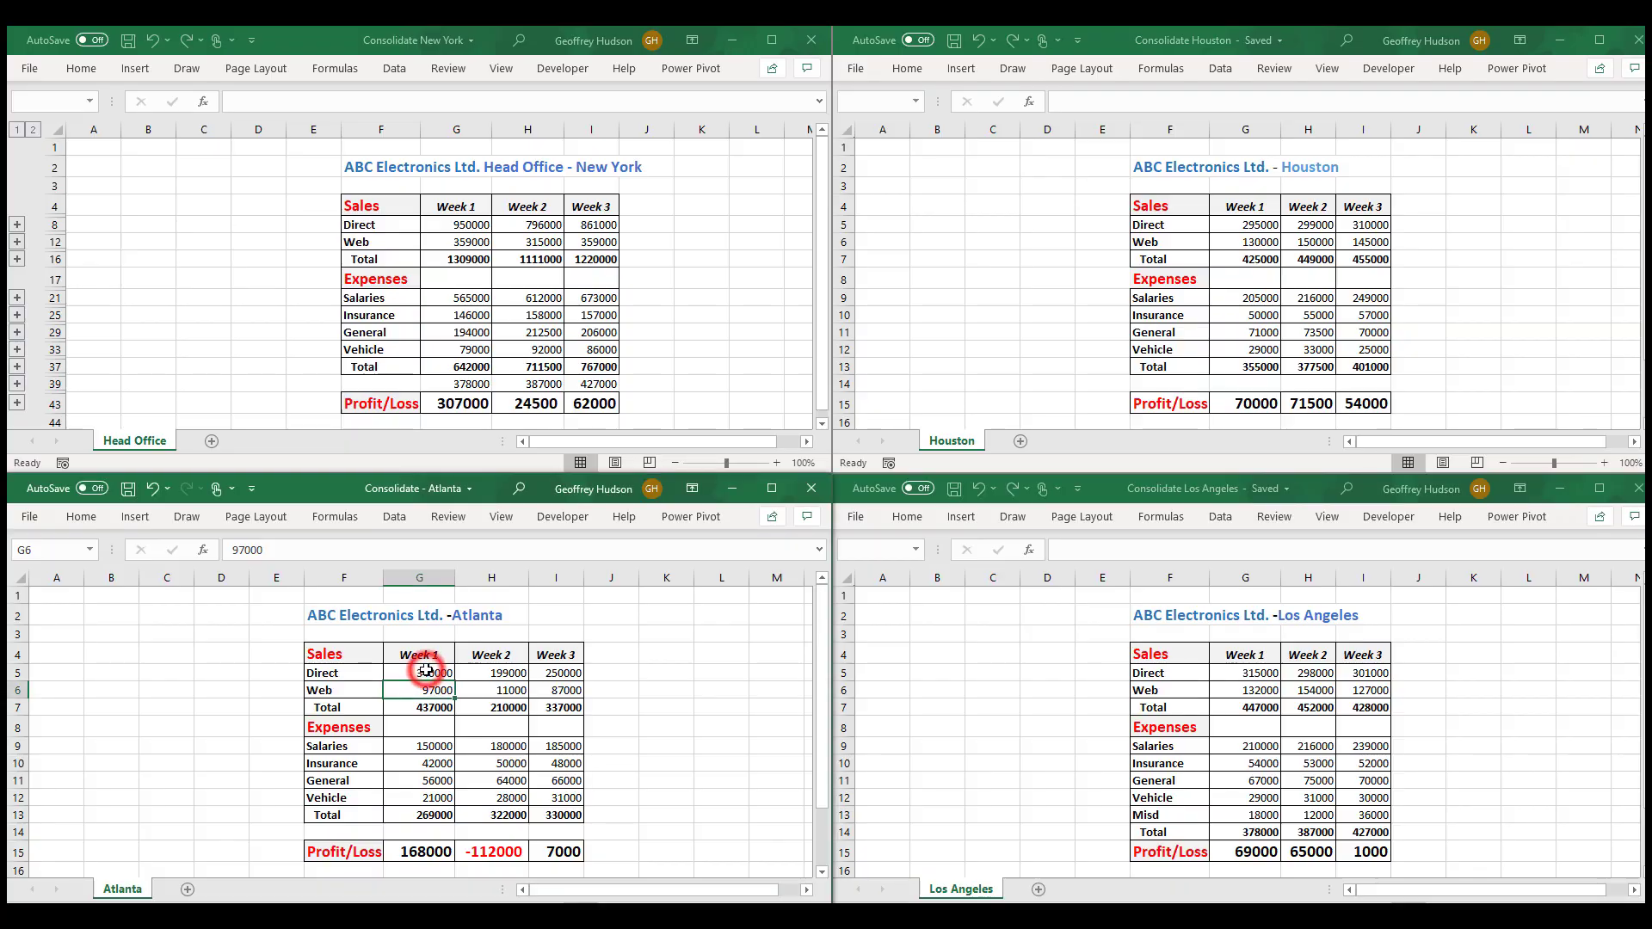
# Change Atlanta's Week 1 Direct sales in G5 to 440000, lifting Head Office profit to 407000.
pyautogui.click(426, 673)
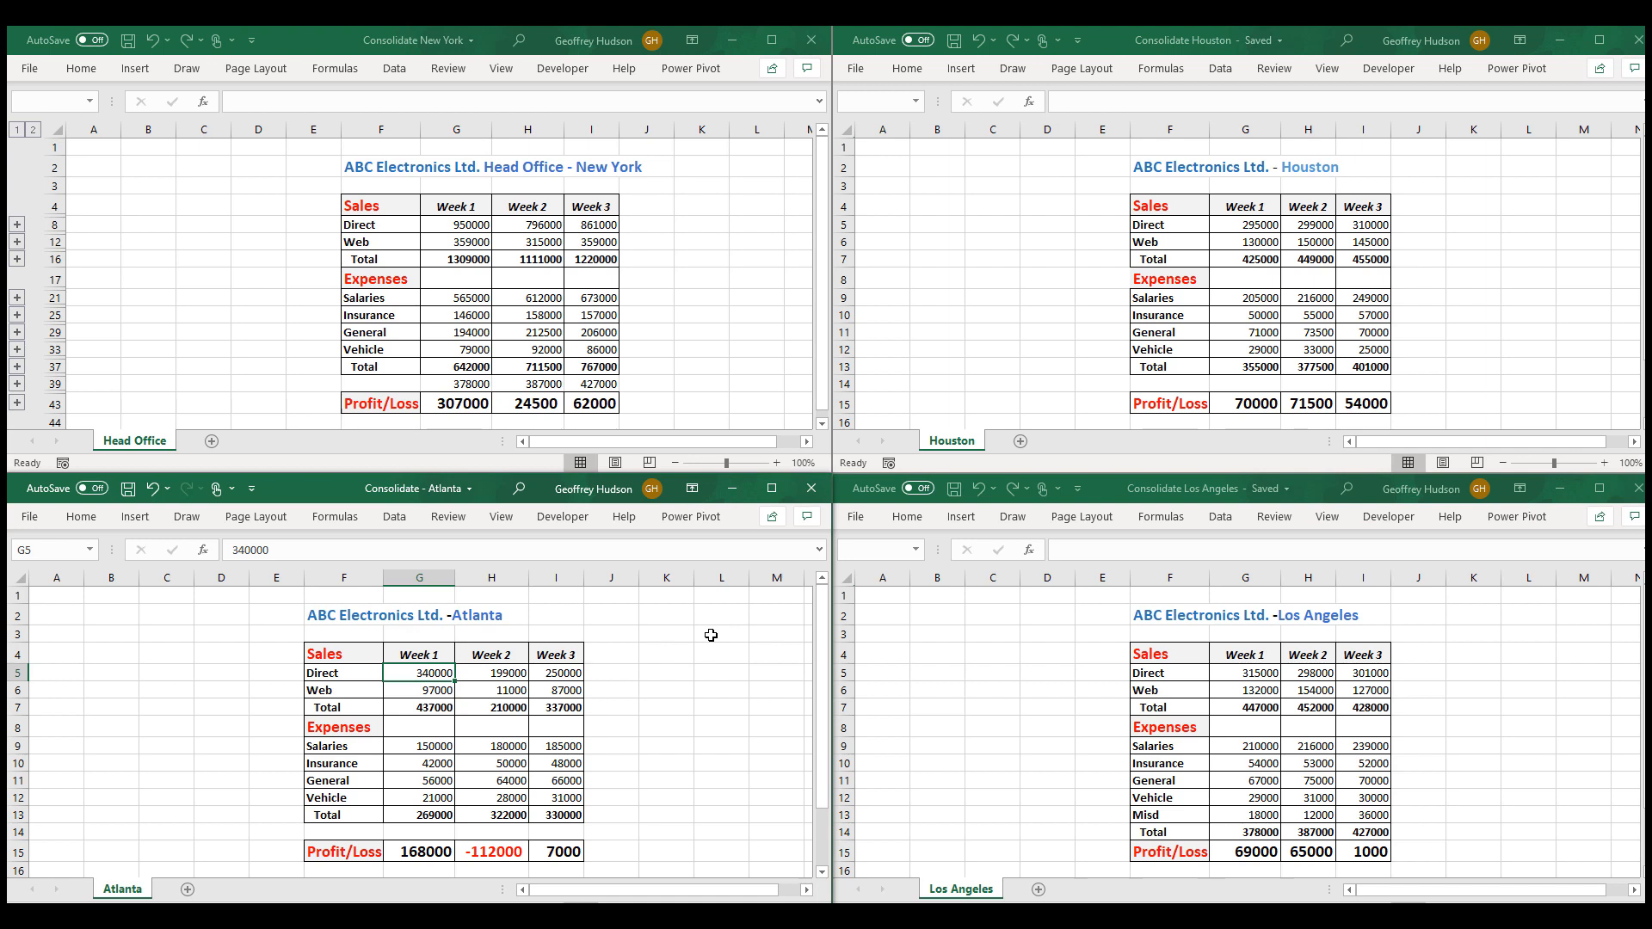
pyautogui.write('4')
pyautogui.write('0')
pyautogui.press('Return')
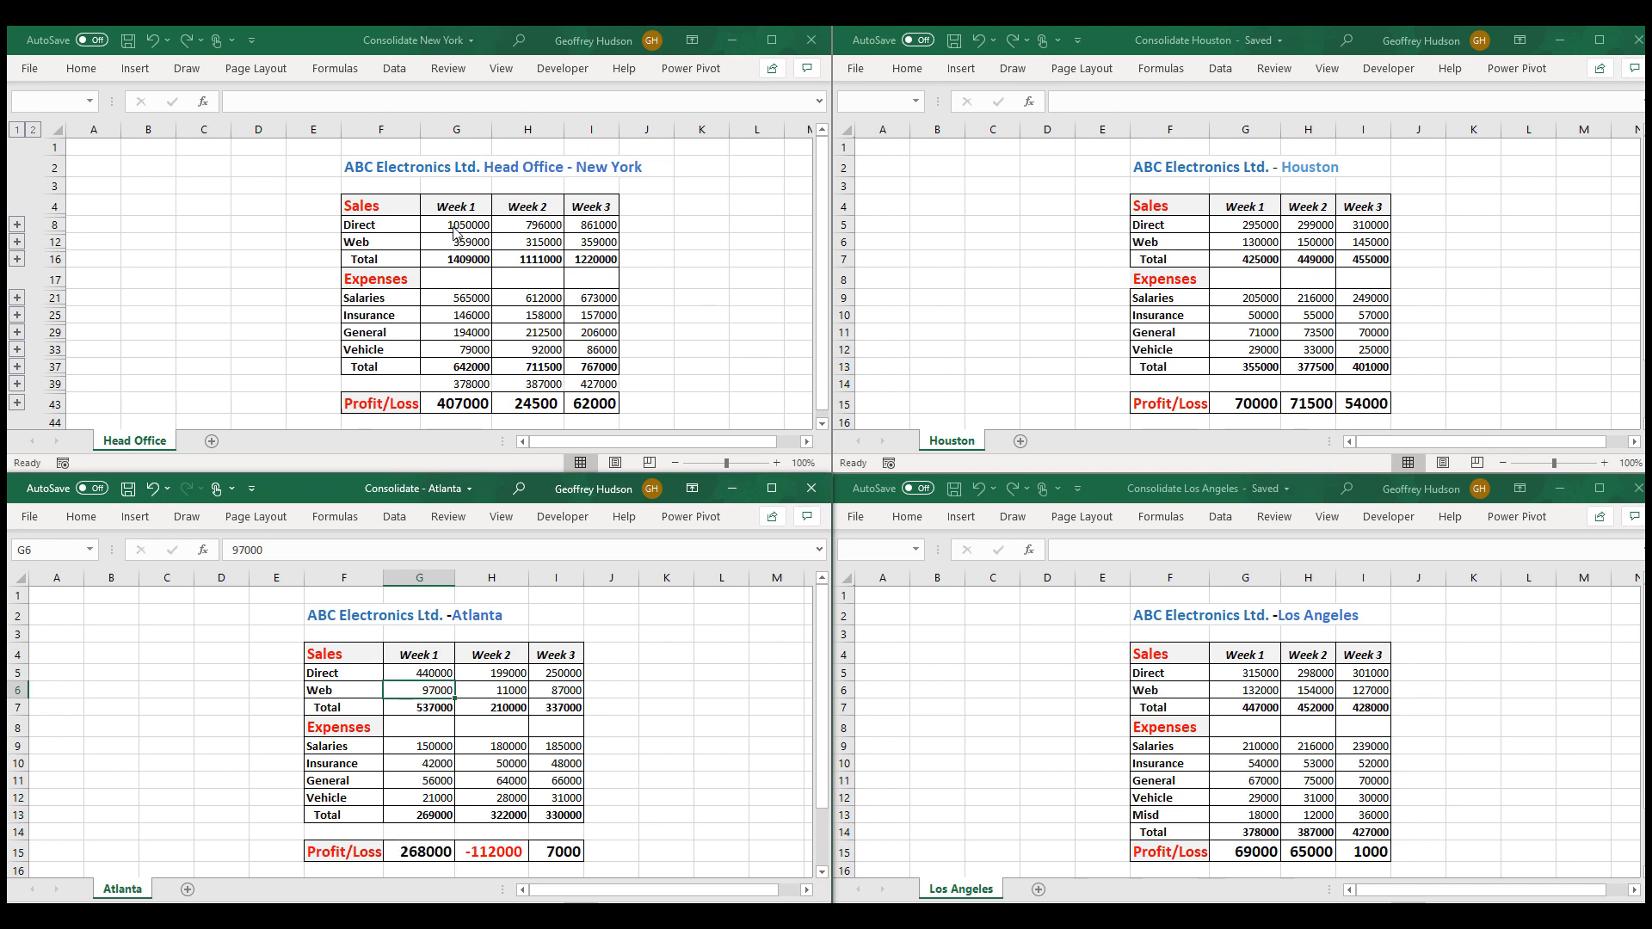